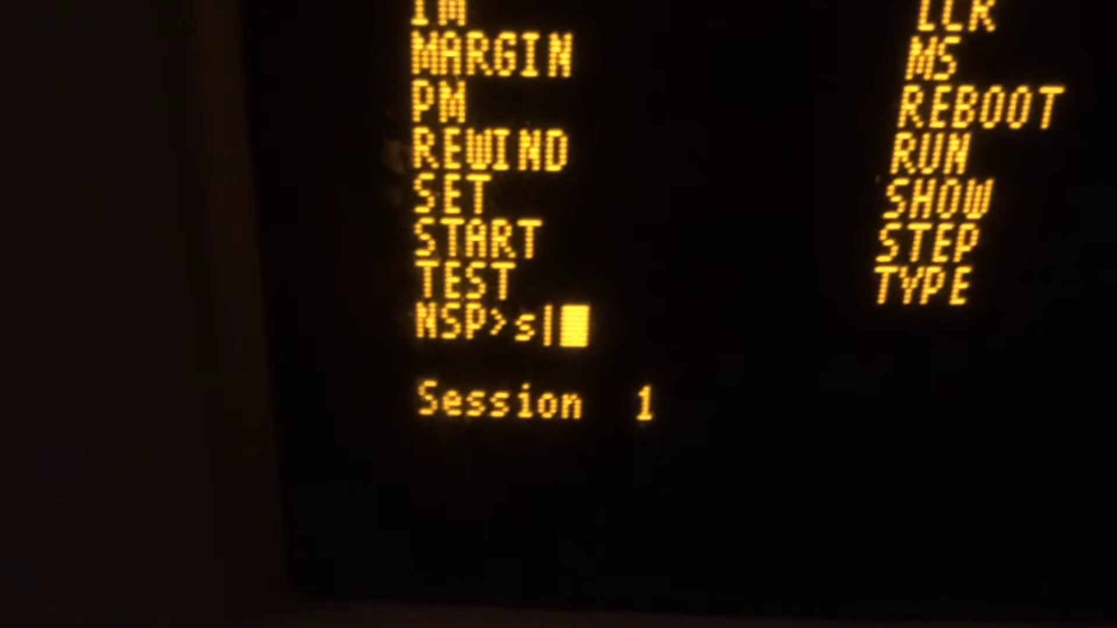
Delete two stray characters from the command typed at the NSP> prompt
key("BackSpace")
type("o")
key("BackSpace")
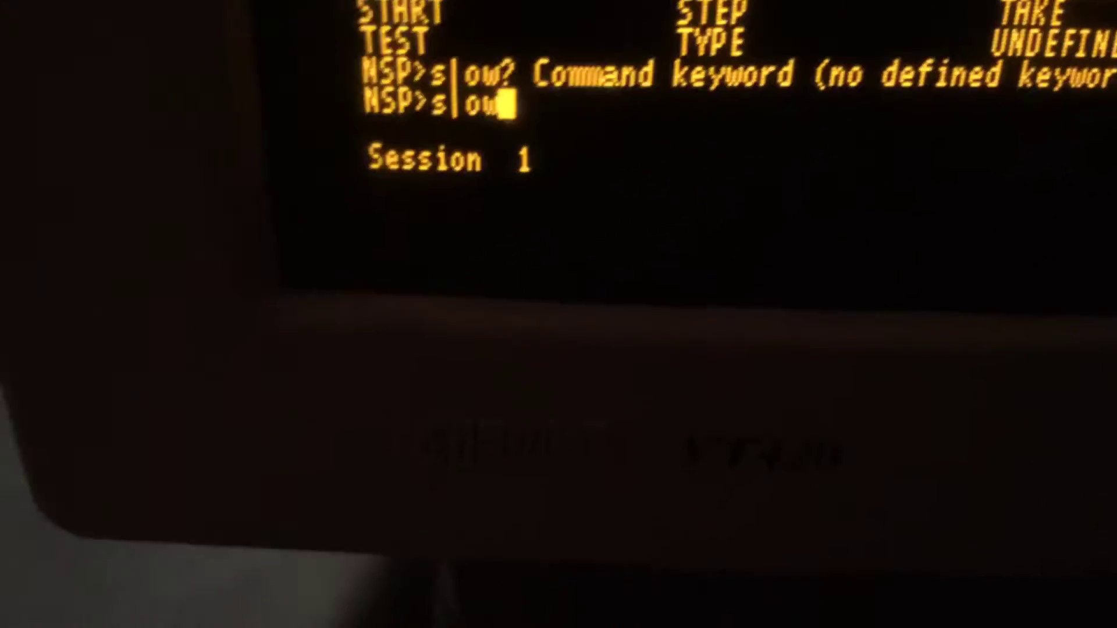
Change Comm1's data format from 8 bits, no parity to 7 Bits, Even Parity, No Check
key("F3")
key("Right")
key("Right")
key("Right")
key("Return")
key("Down")
key("Right")
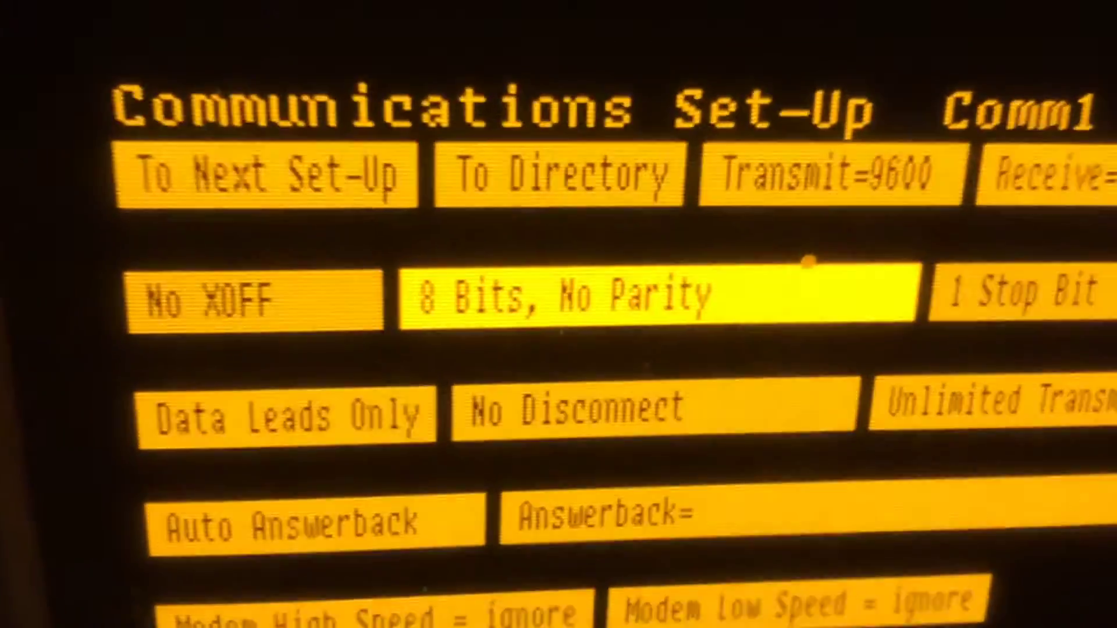
key("Return")
key("Return")
key("Return")
key("Return")
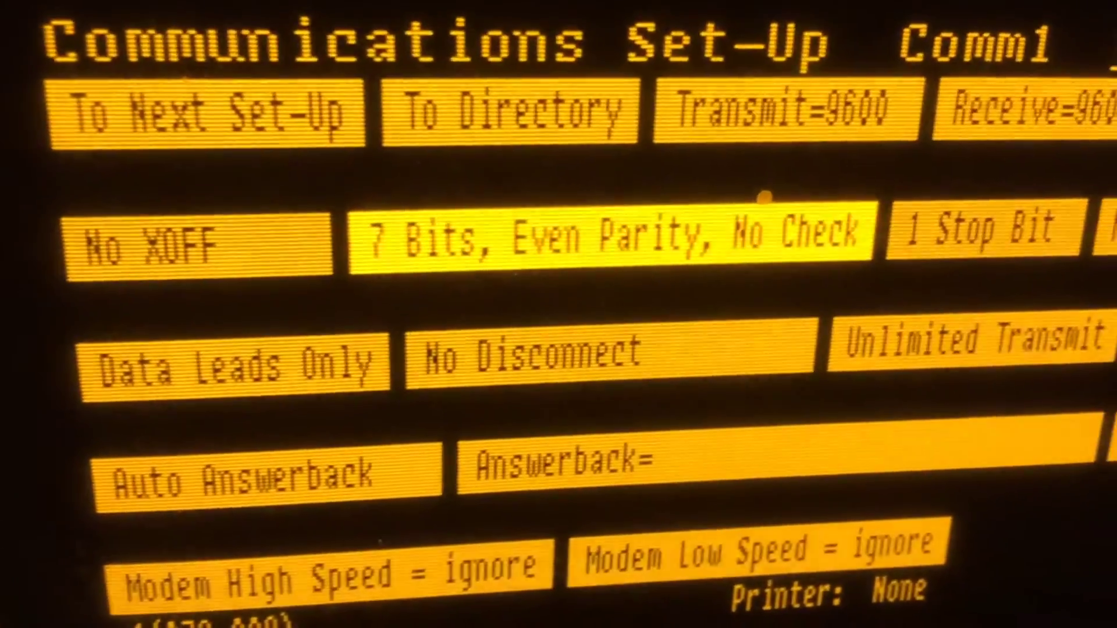
key("Return")
key("Return")
key("Return")
key("Return")
key("Return")
key("Return")
key("Return")
key("Return")
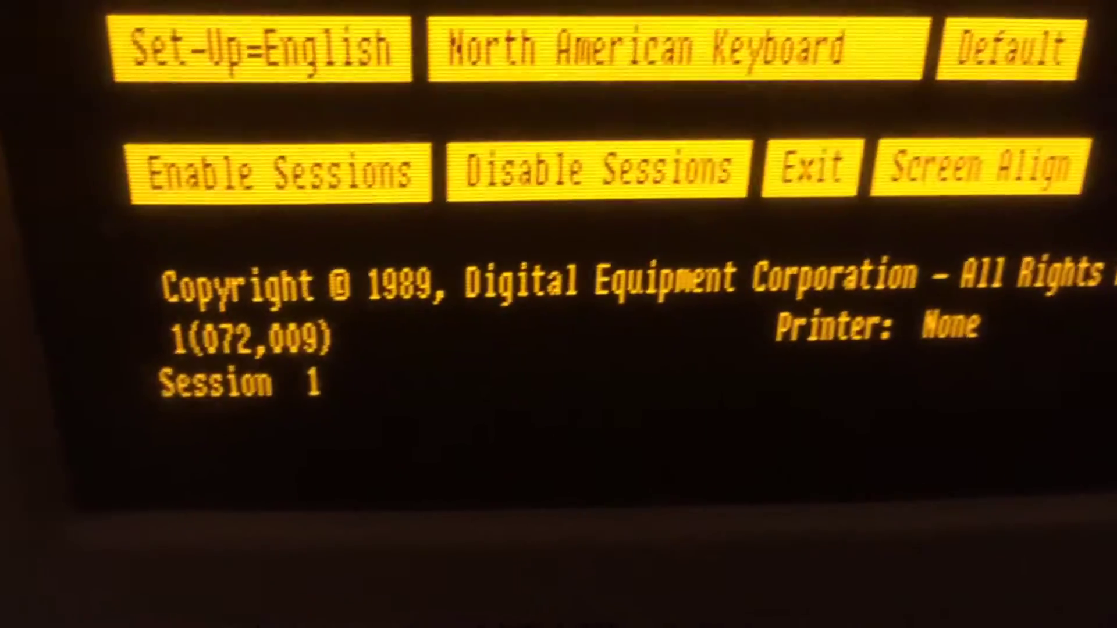
Move through the Set-Up Directory from General to the Keyboard settings page
key("Right")
key("Right")
key("Right")
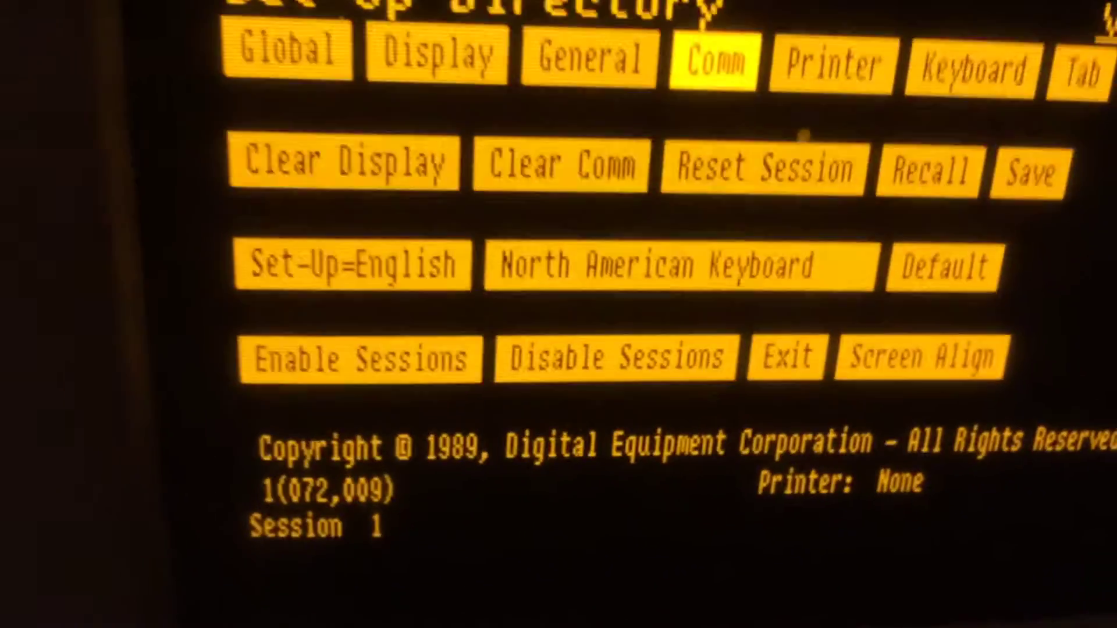
key("Left")
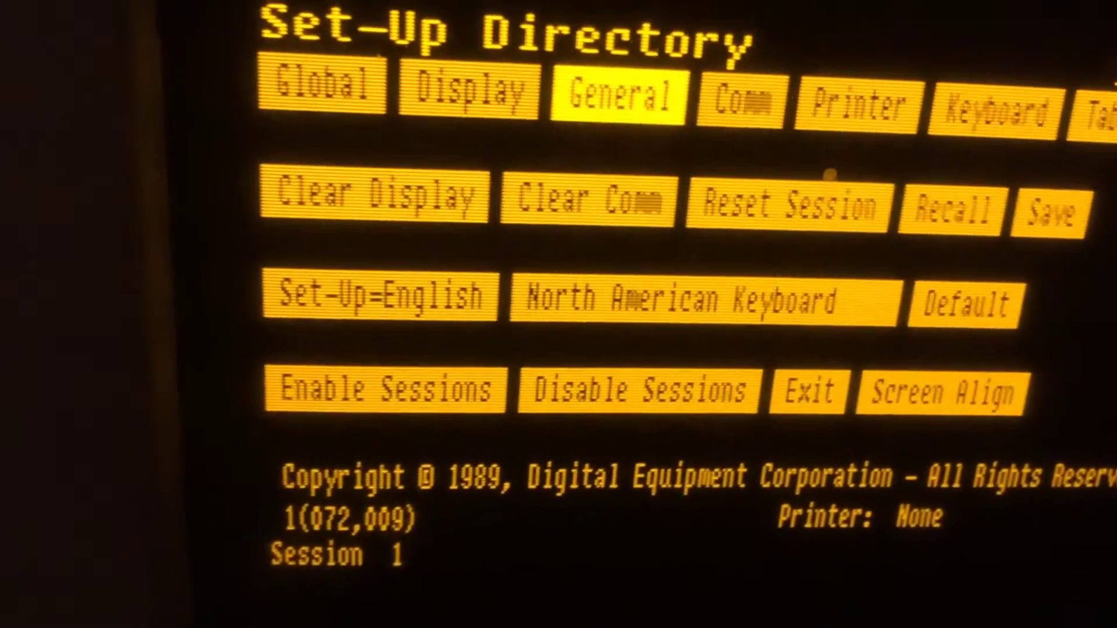
key("Right")
key("Right")
key("Return")
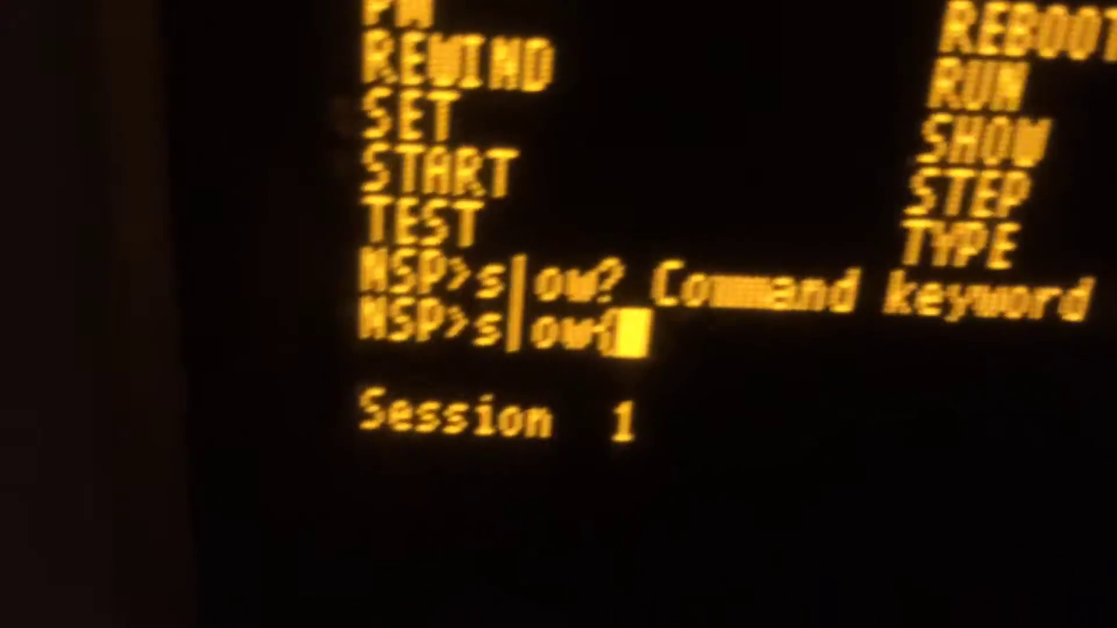
Erase the brace character just entered at the NSP> prompt
key("BackSpace")
type("}")
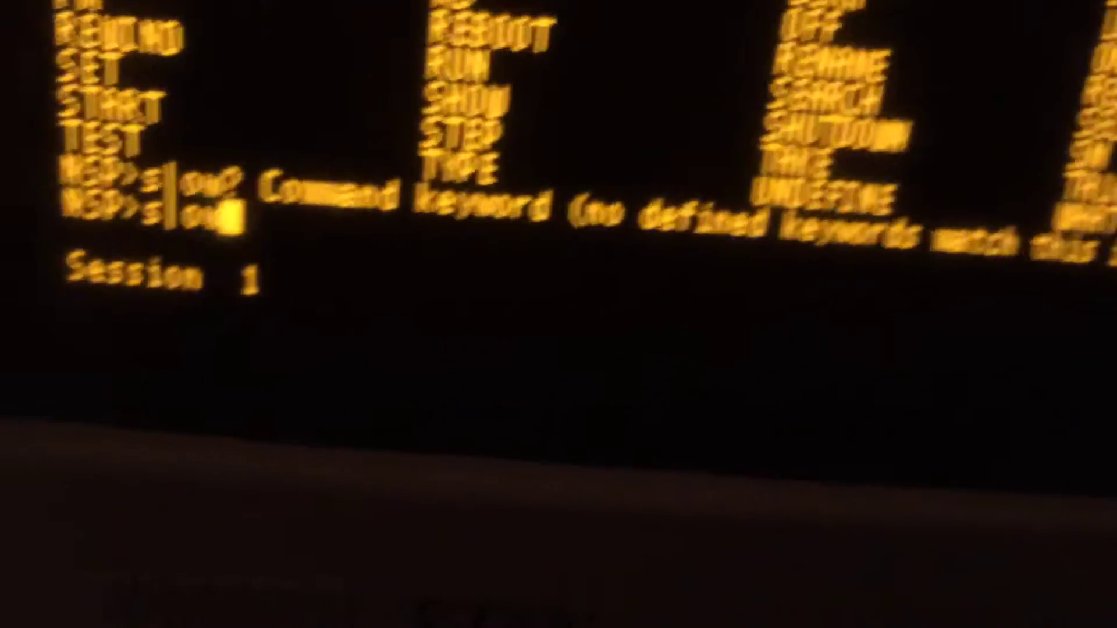
type("{~")
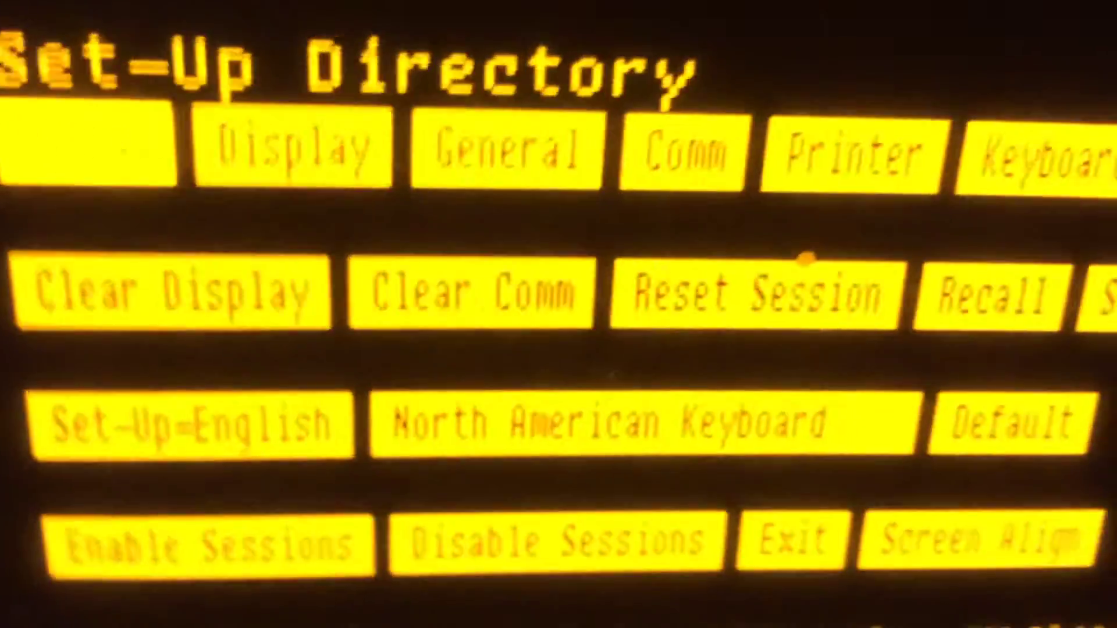
In Comm1 settings, turn Auto Answerback off and change stop bits to 2
key("Right")
key("Return")
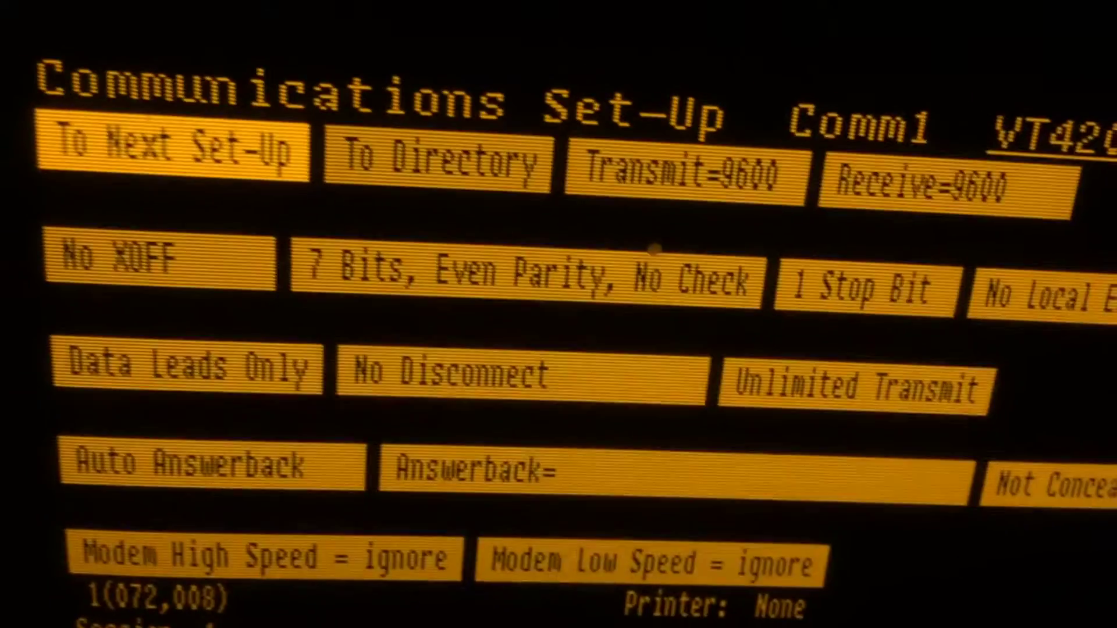
key("Down")
key("Down")
key("Down")
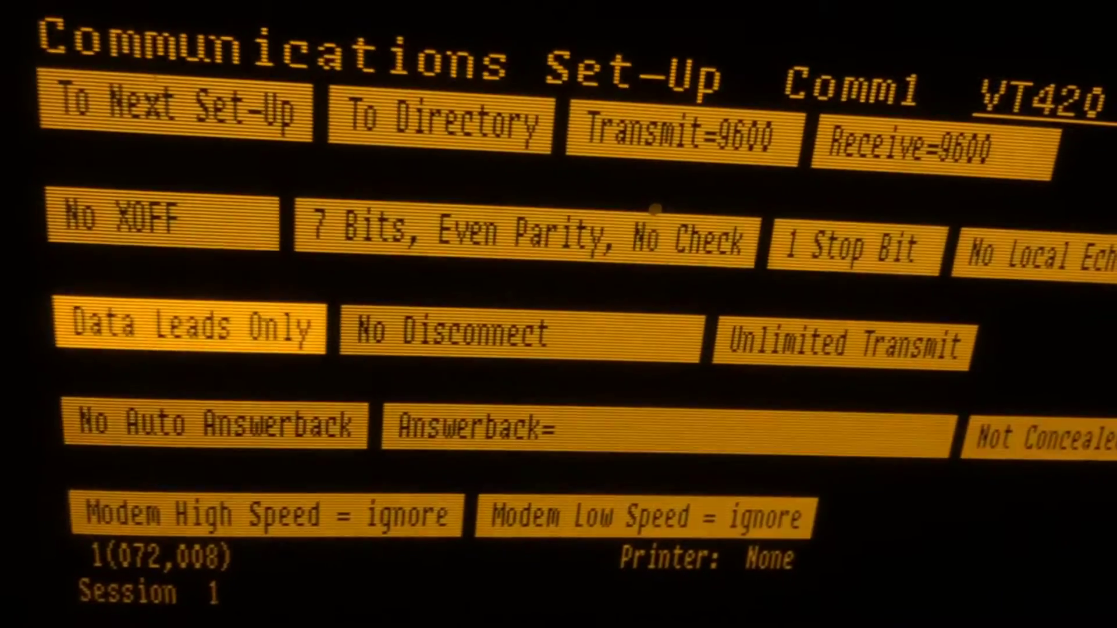
key("Up")
key("Up")
key("Right")
key("Right")
key("Down")
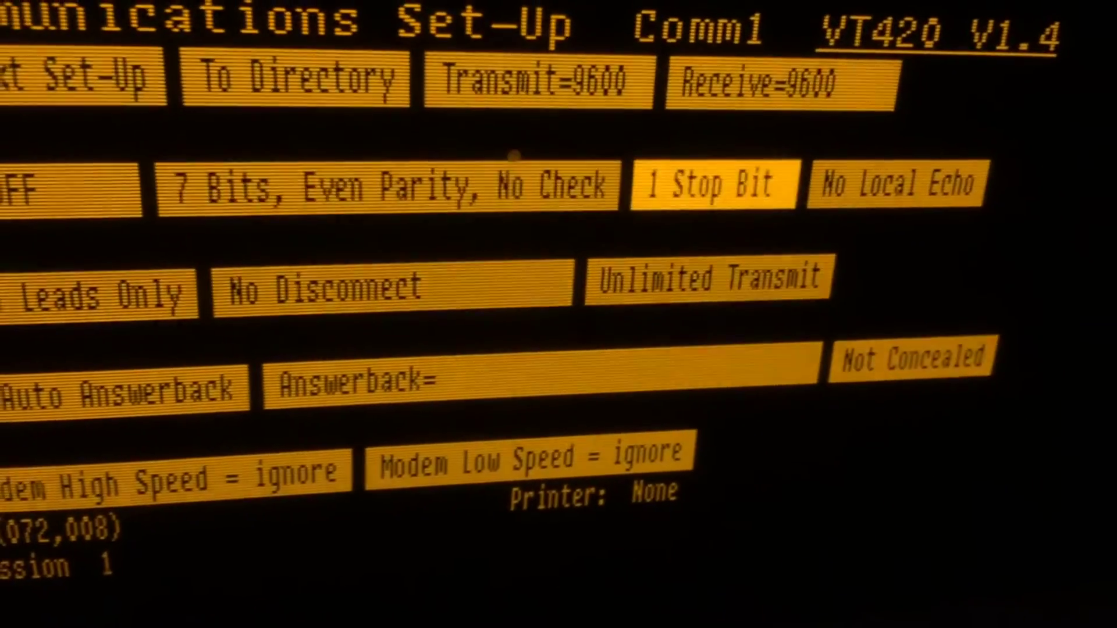
key("Return")
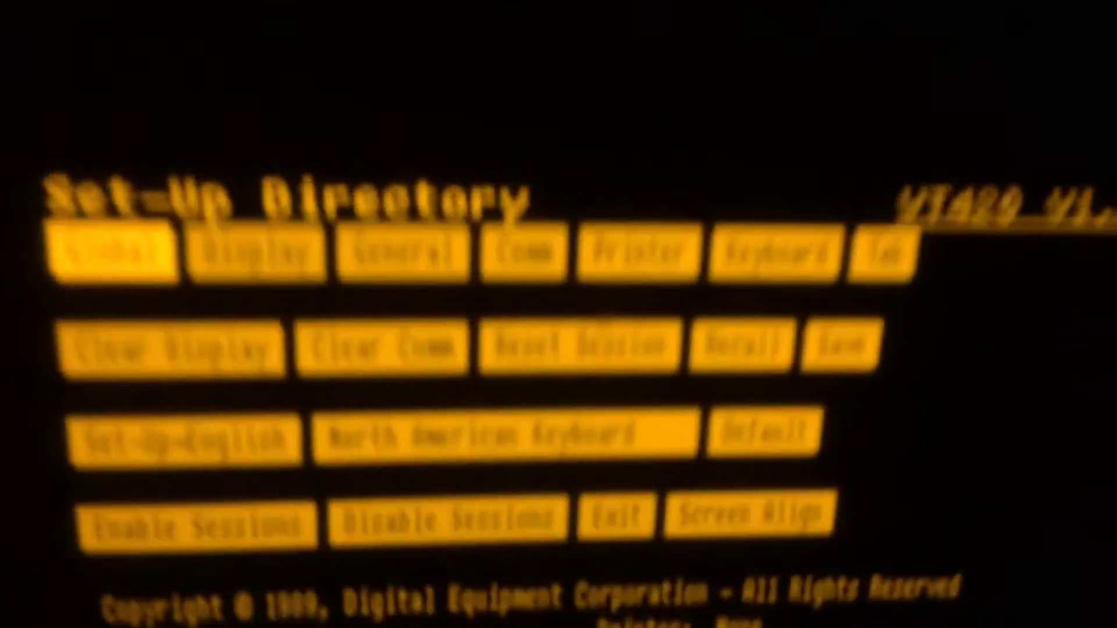
Reopen Comm1 settings, set 1 stop bit and format 7 Bits, No Parity
key("Right")
key("Right")
key("Right")
key("Return")
key("Right")
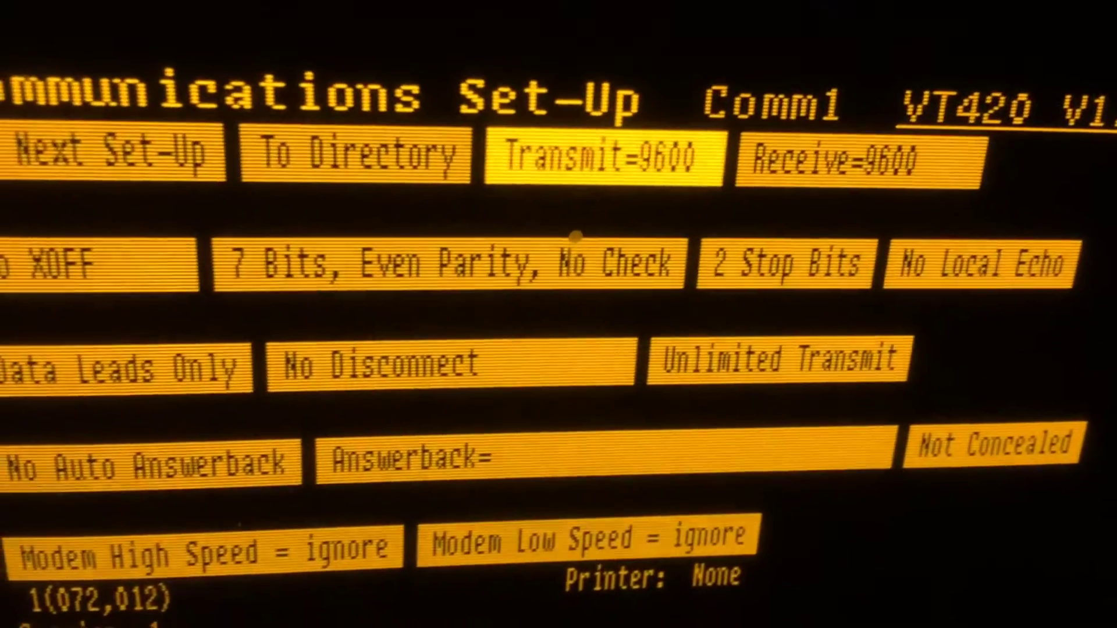
key("Down")
key("Right")
key("Return")
key("Left")
key("Return")
key("Return")
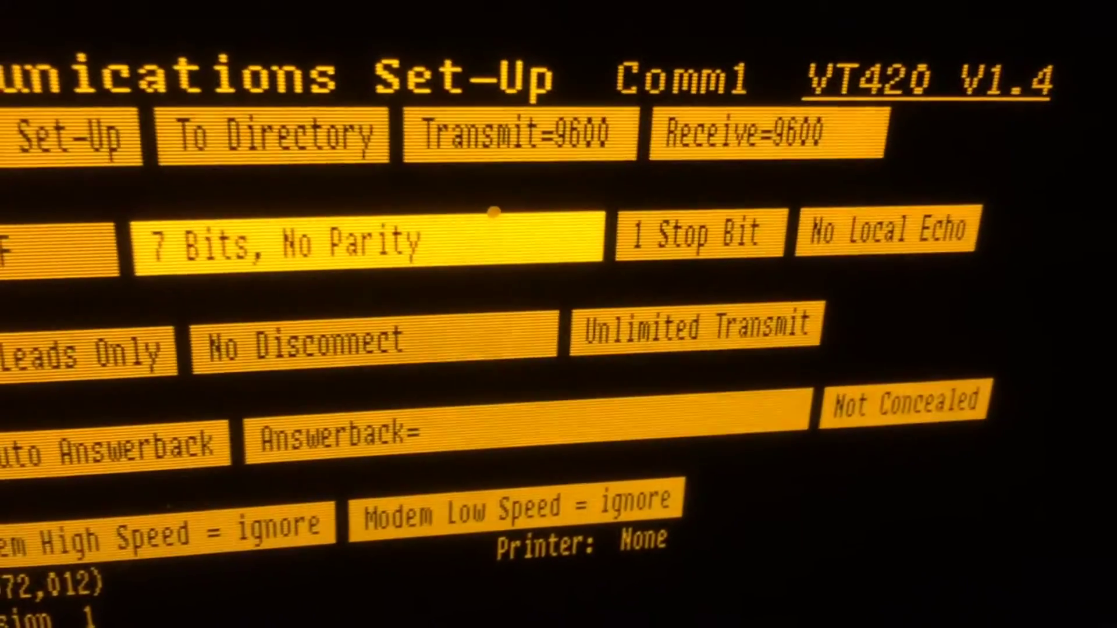
key("Return")
key("Return")
key("Return")
key("Return")
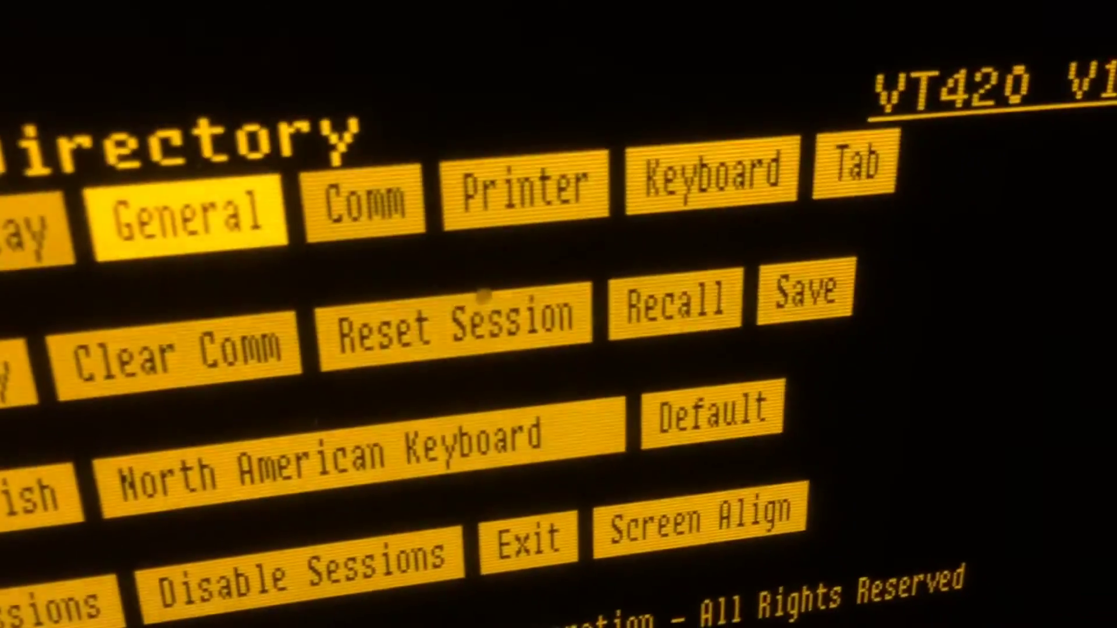
Open the Comm settings from the Set-Up Directory to check them
key("Right")
key("Return")
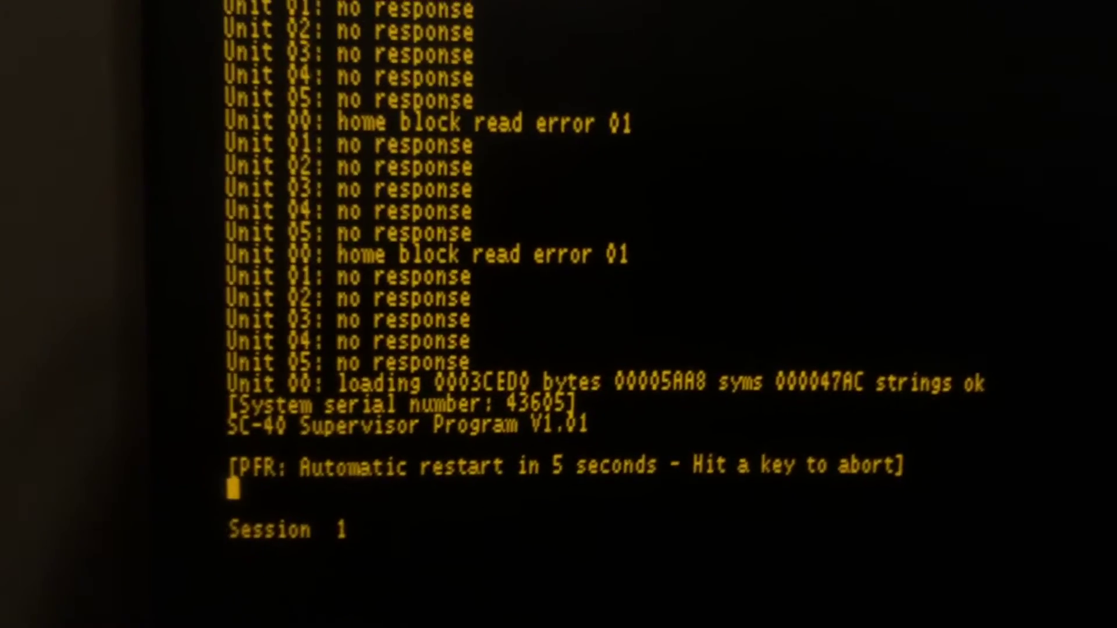
Abort the restart countdown with a space and clear stray characters after ASP>>
key("space")
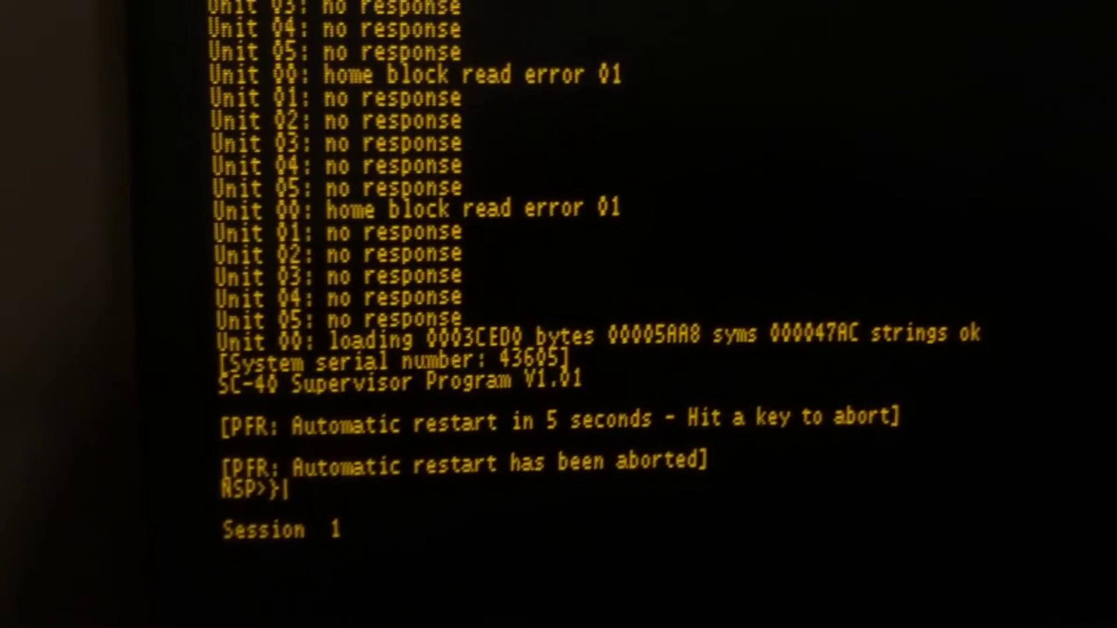
key("BackSpace")
key("BackSpace")
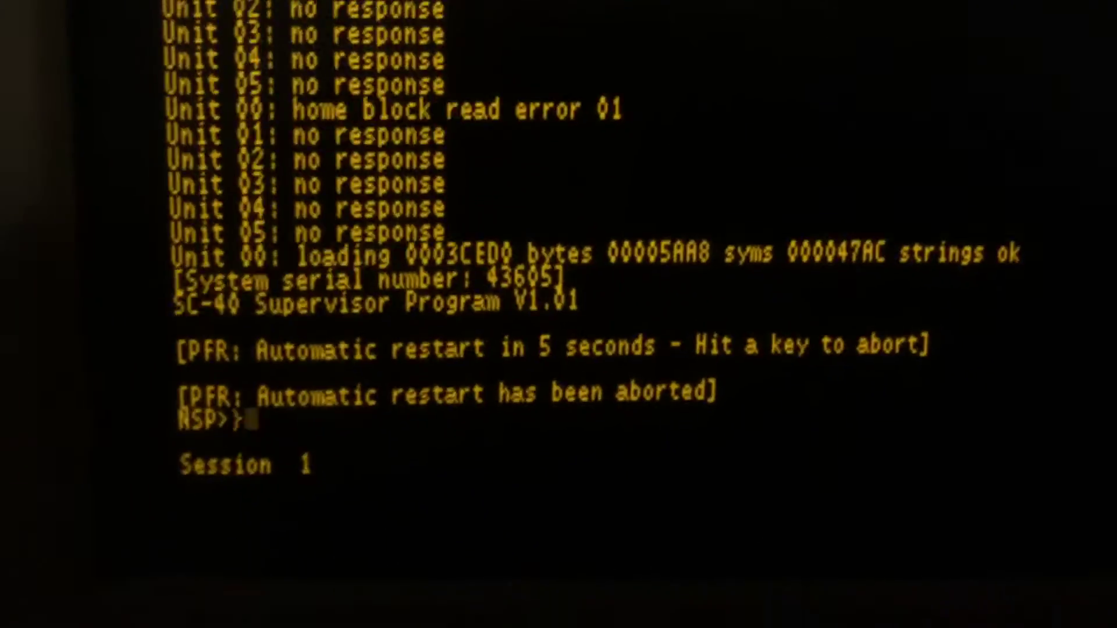